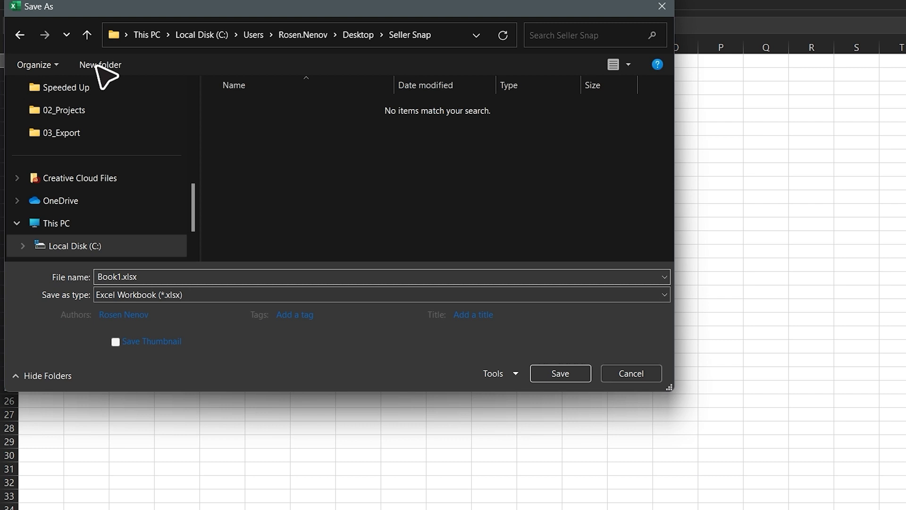
Save the workbook as a CSV (Comma delimited) file named Seller Snap and select cell C1 for another column name
click(158, 273)
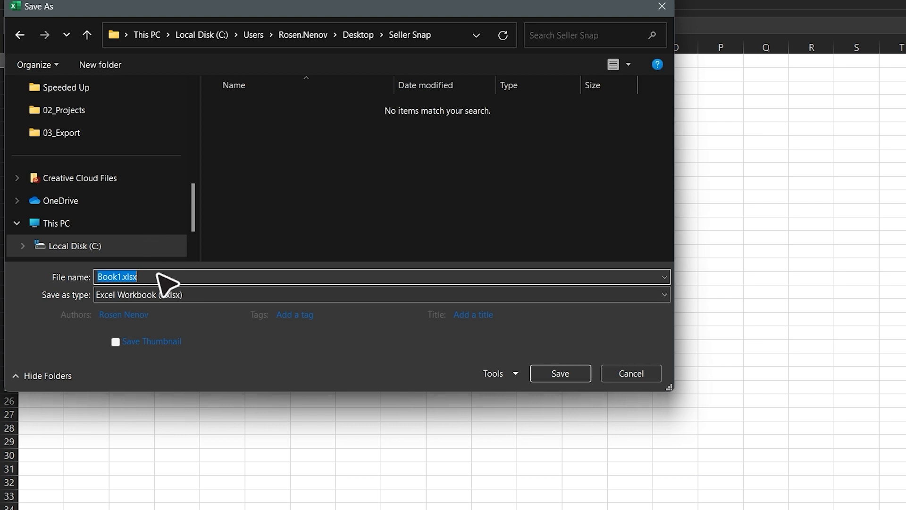
text(Seller Snap)
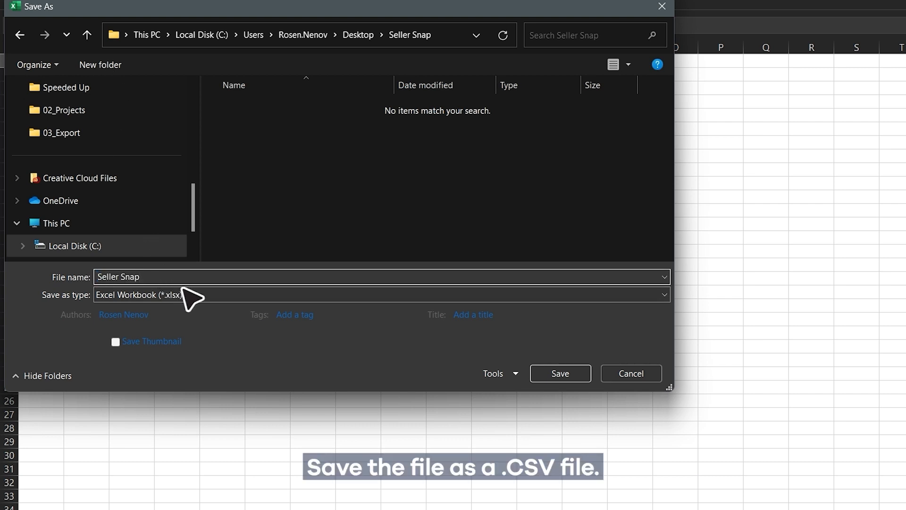
click(198, 295)
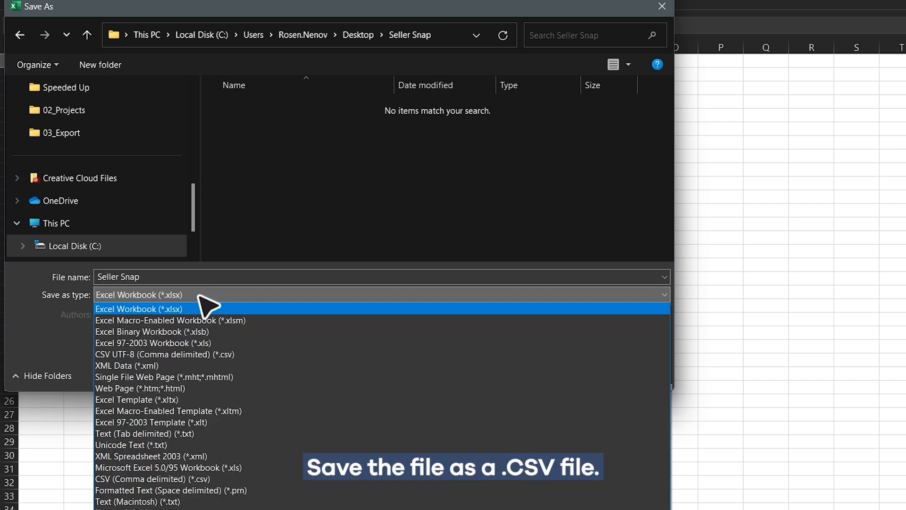
click(238, 479)
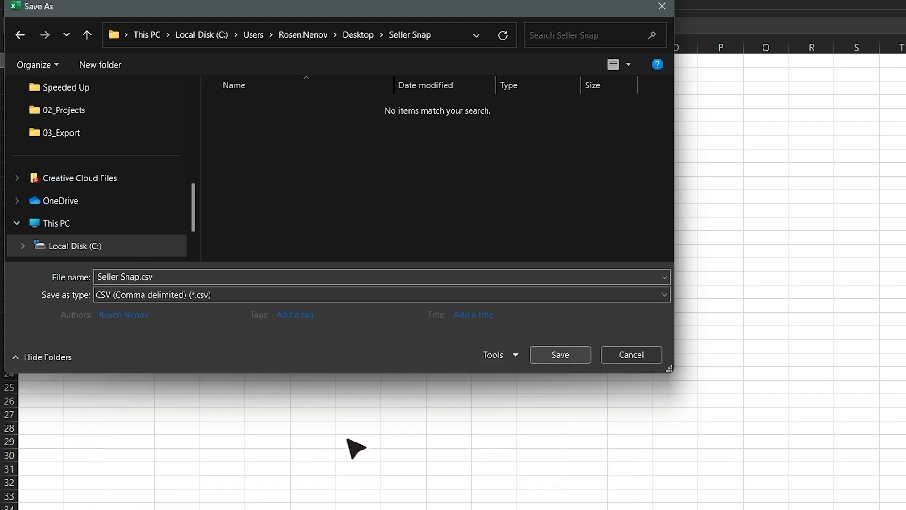
click(573, 360)
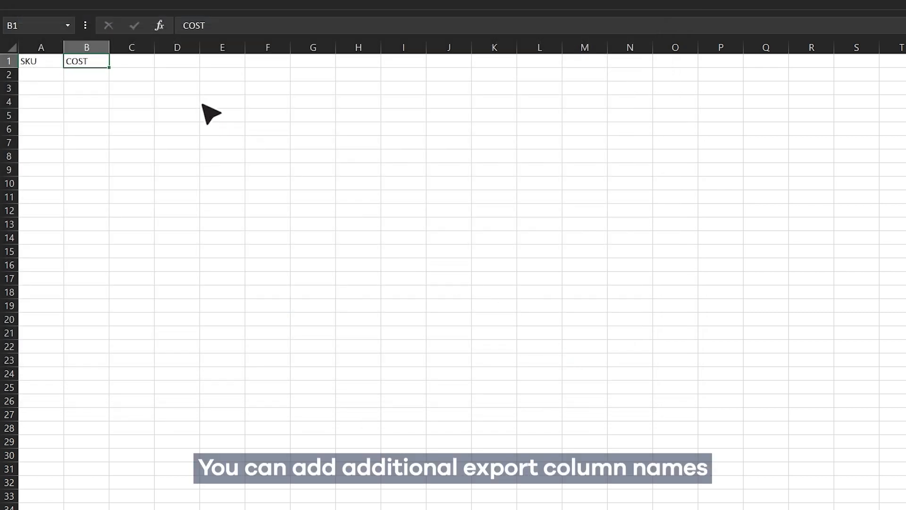
click(144, 65)
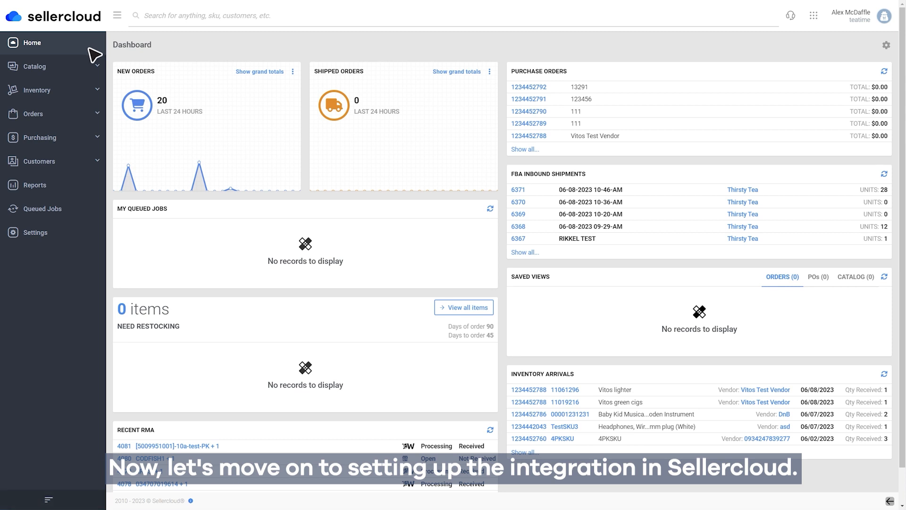
In the Sellercloud settings, open the export mapping profiles management page and start creating a new profile
click(66, 235)
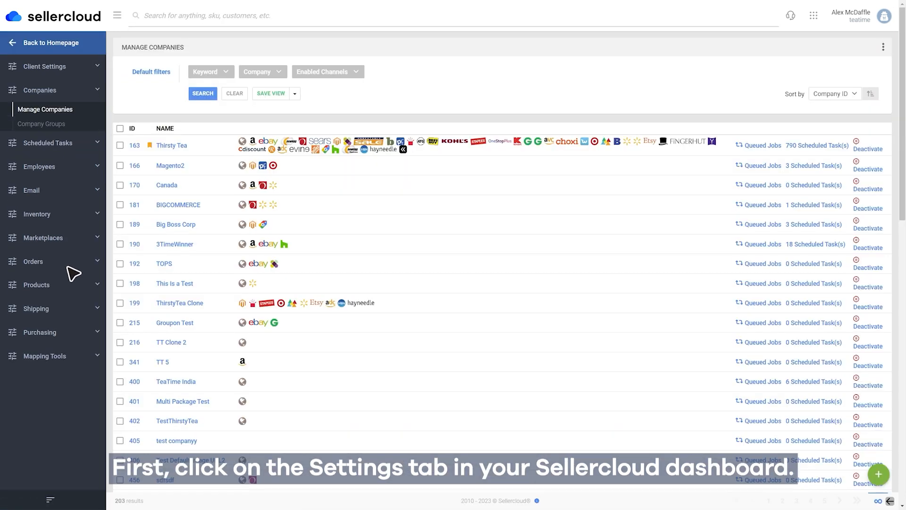
click(76, 357)
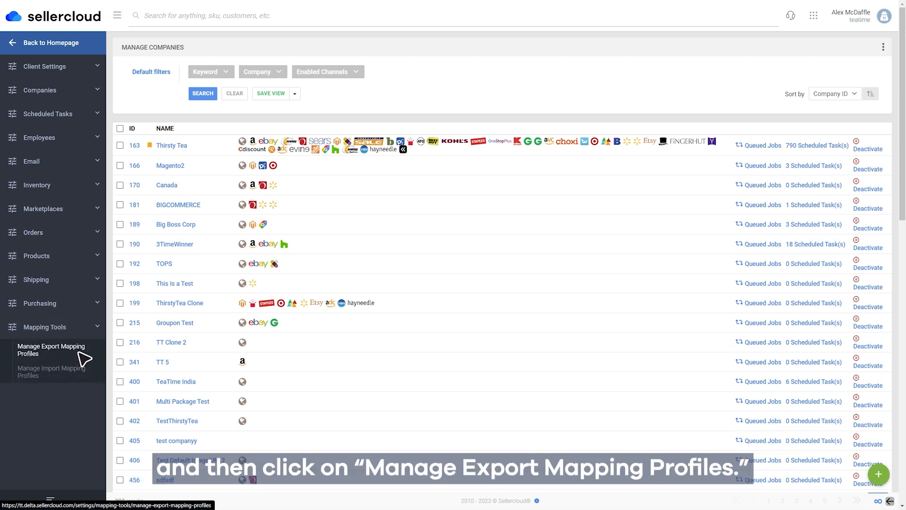
click(80, 353)
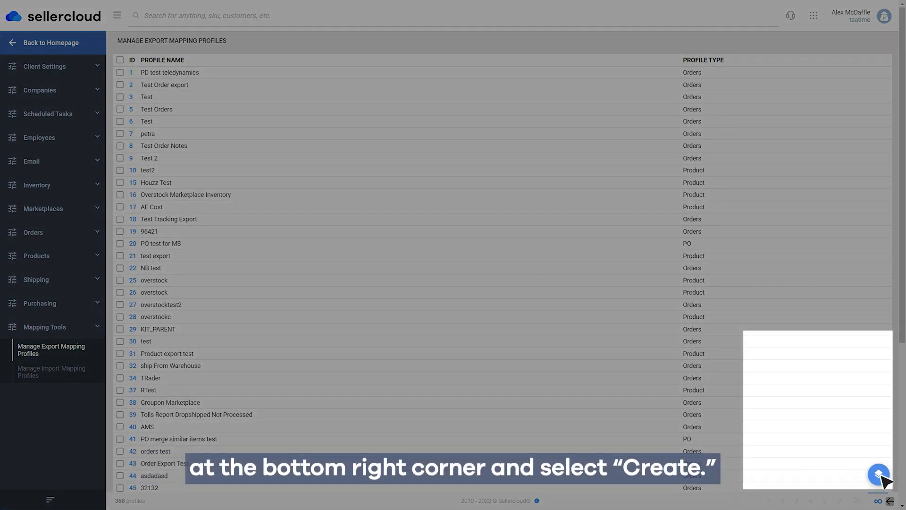
click(878, 474)
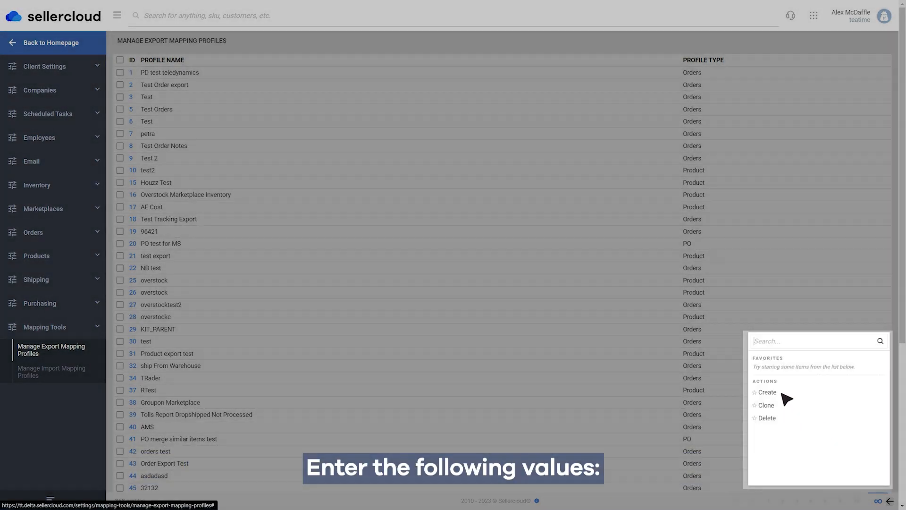
click(785, 398)
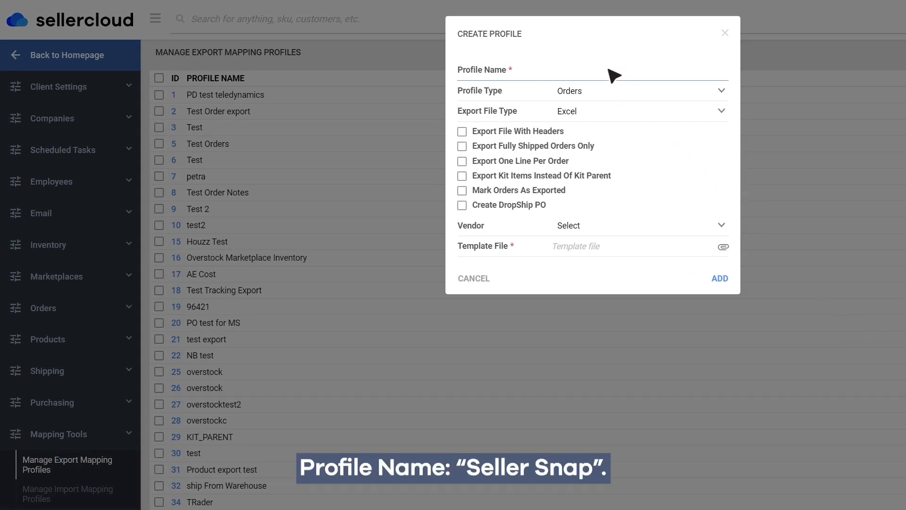
Name the new profile Seller Snap, with profile type Product, export file type CSV and header export enabled
click(613, 90)
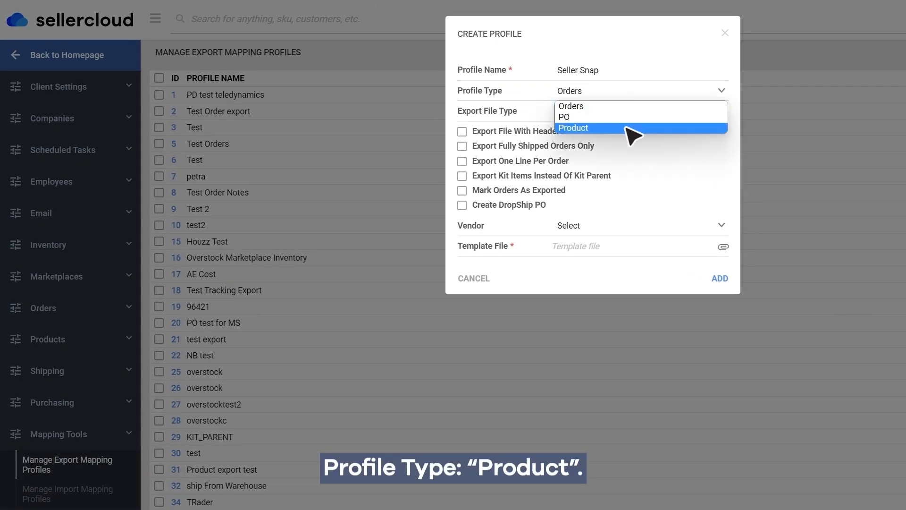
click(633, 128)
click(622, 109)
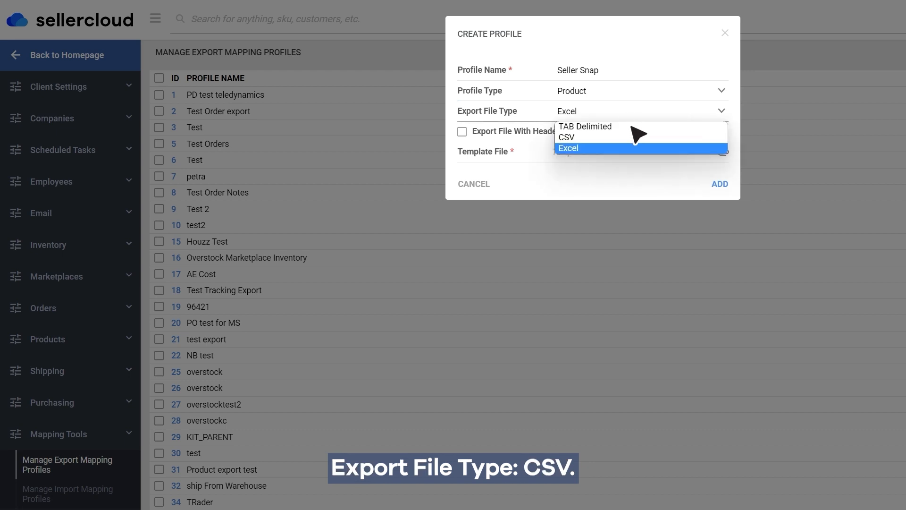
click(631, 133)
click(462, 131)
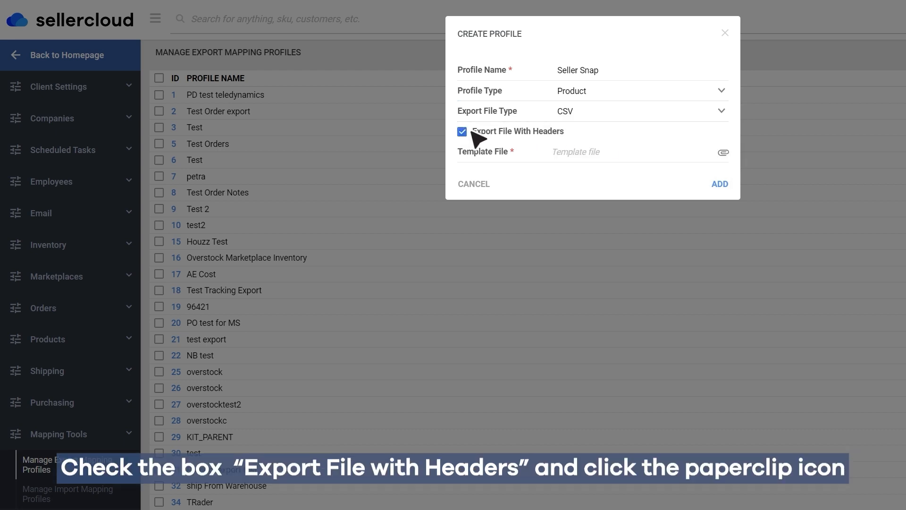
Attach Seller Snap.csv as the template file and add the new export mapping profile
click(723, 152)
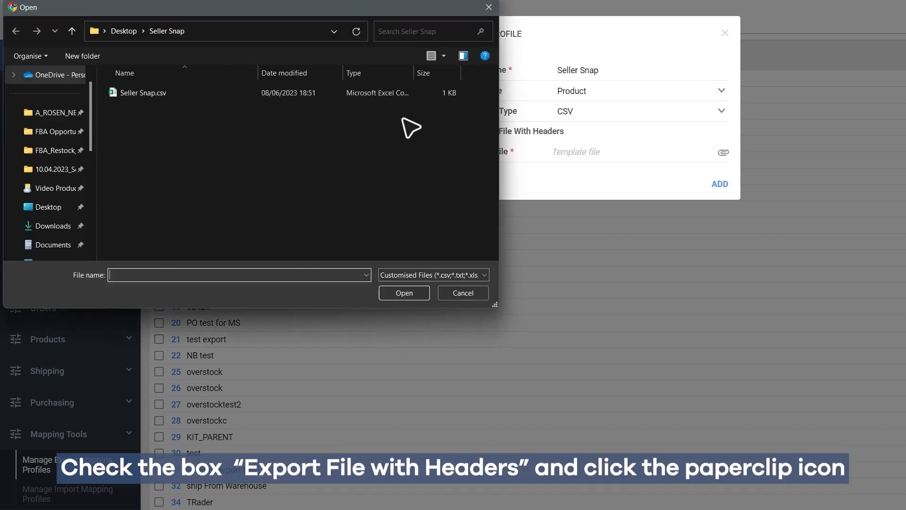
click(166, 93)
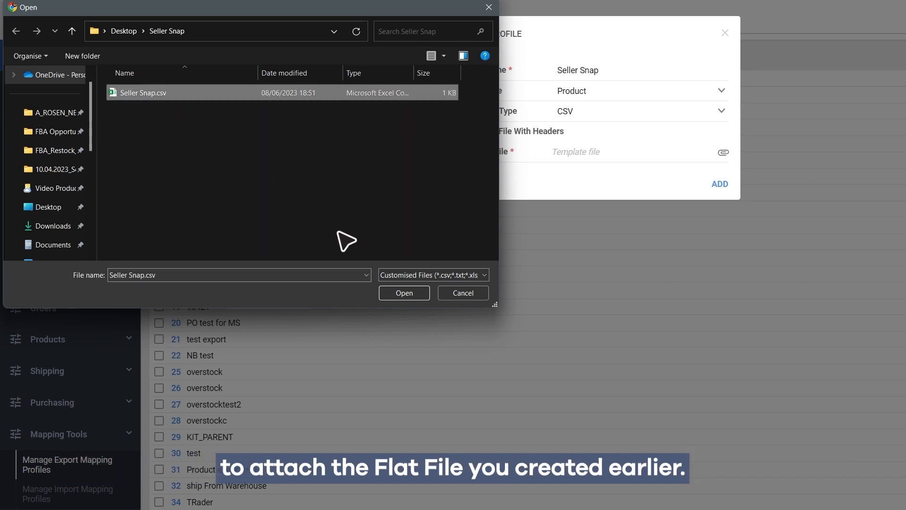
click(417, 294)
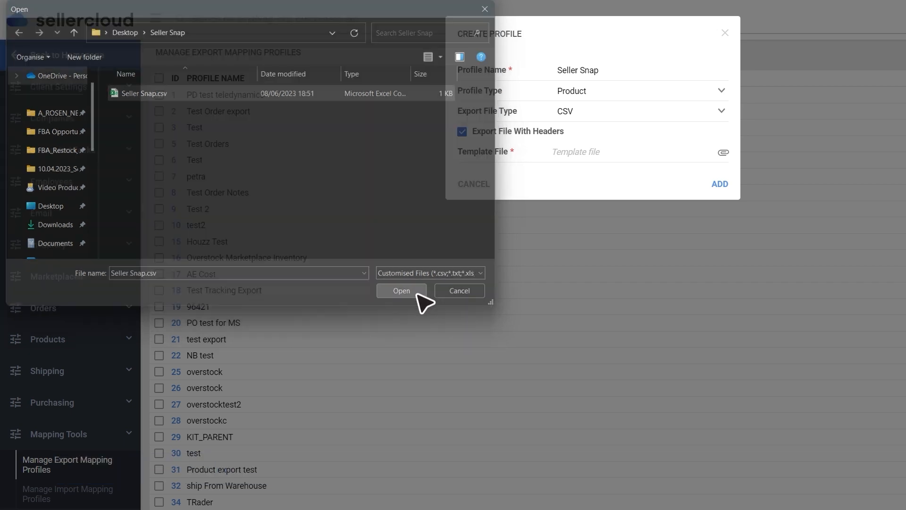
click(720, 185)
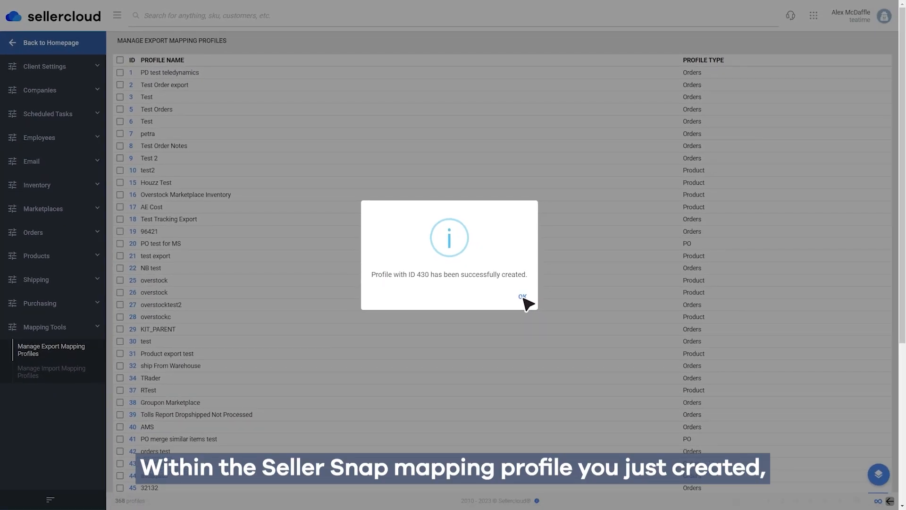
click(522, 297)
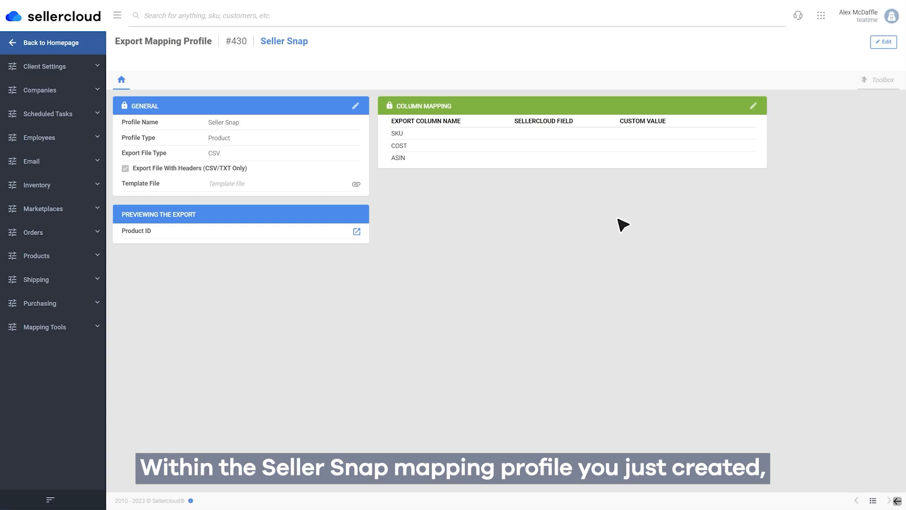
Edit the column mapping so SKU uses the Sellercloud field bvc_Product.ID and COST uses bvc_Product.AverageCost
click(755, 106)
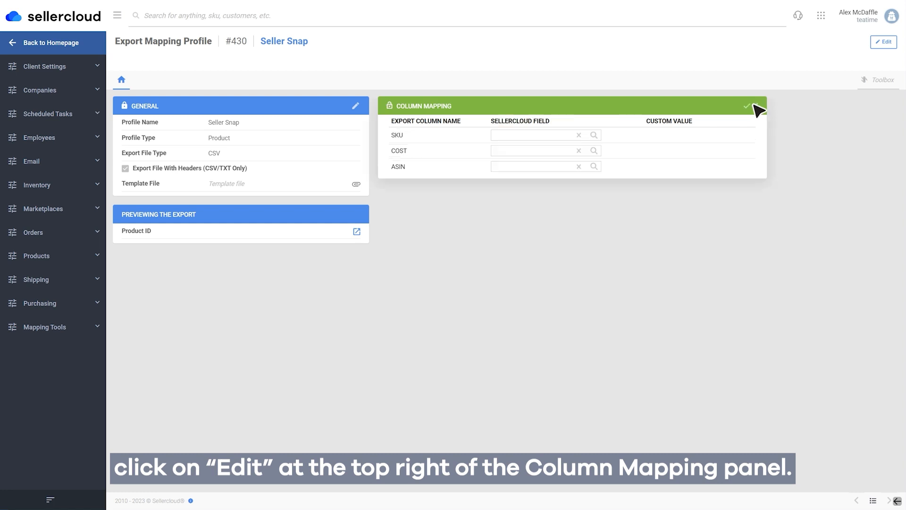
click(528, 133)
text(bvc_Product.ID)
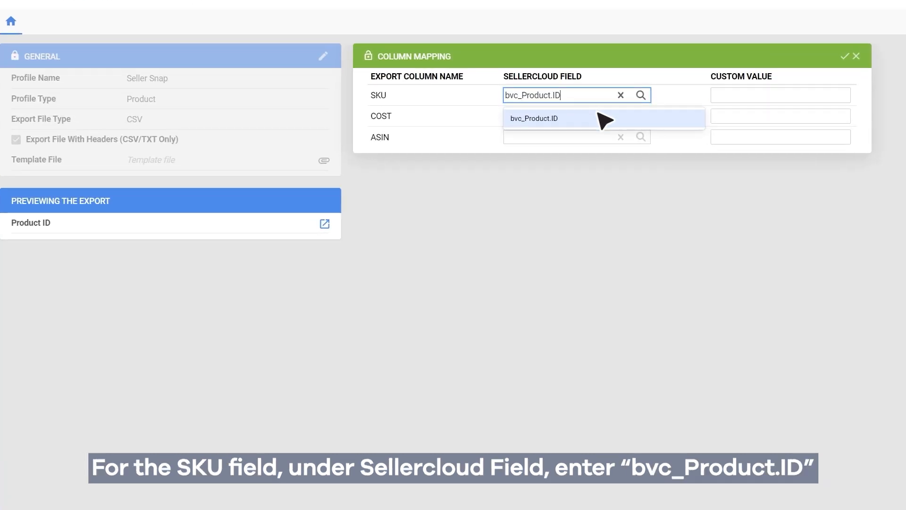
click(599, 117)
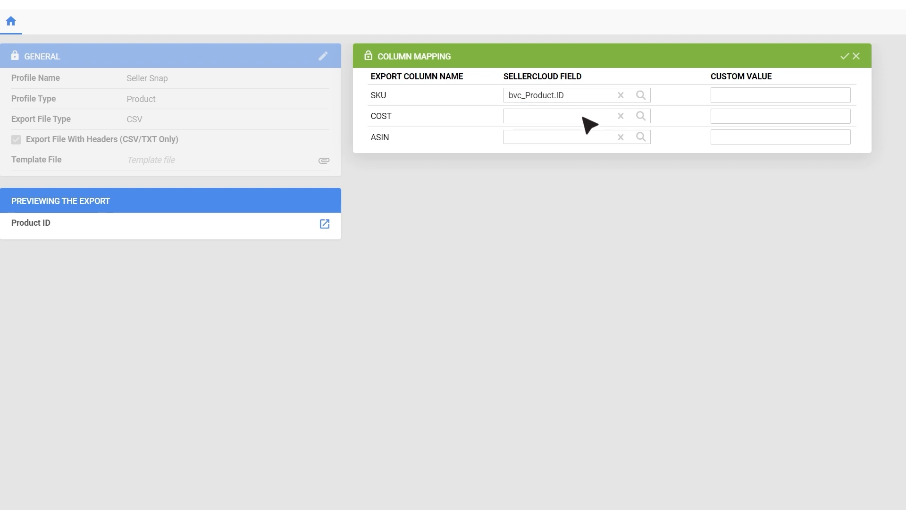
click(581, 117)
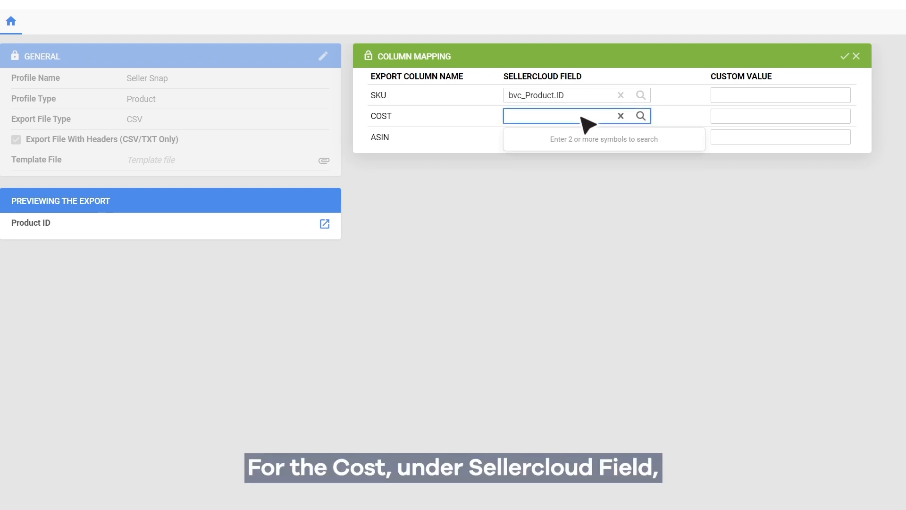
text(Cost)
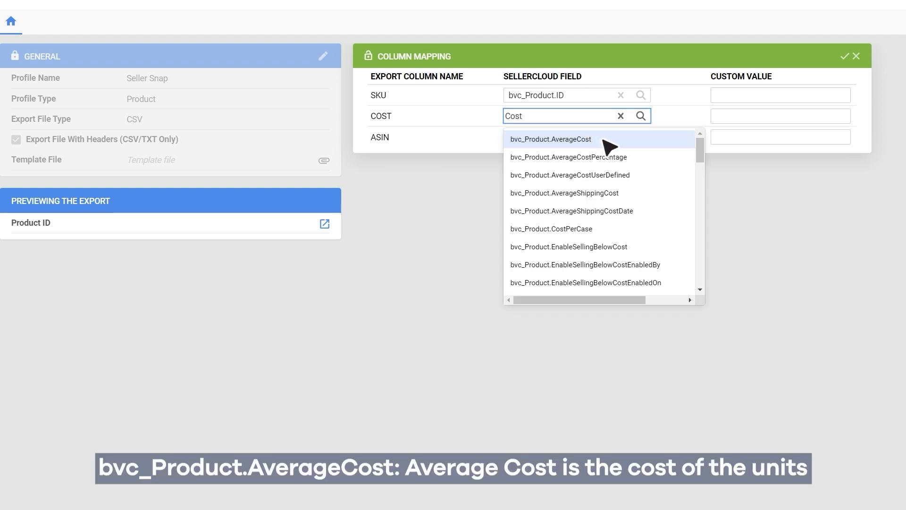
click(604, 140)
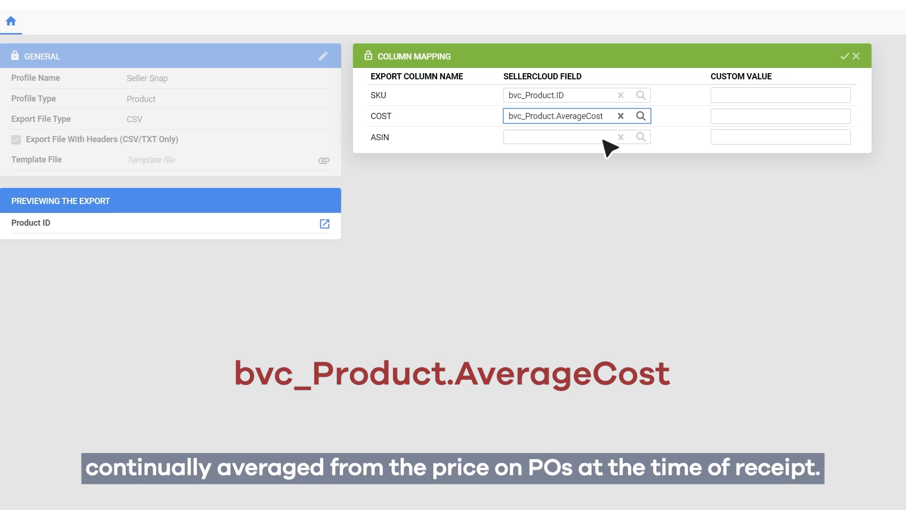
Map the ASIN export column to bvc_Product.ASIN and save the column mappings
click(572, 136)
text(asin)
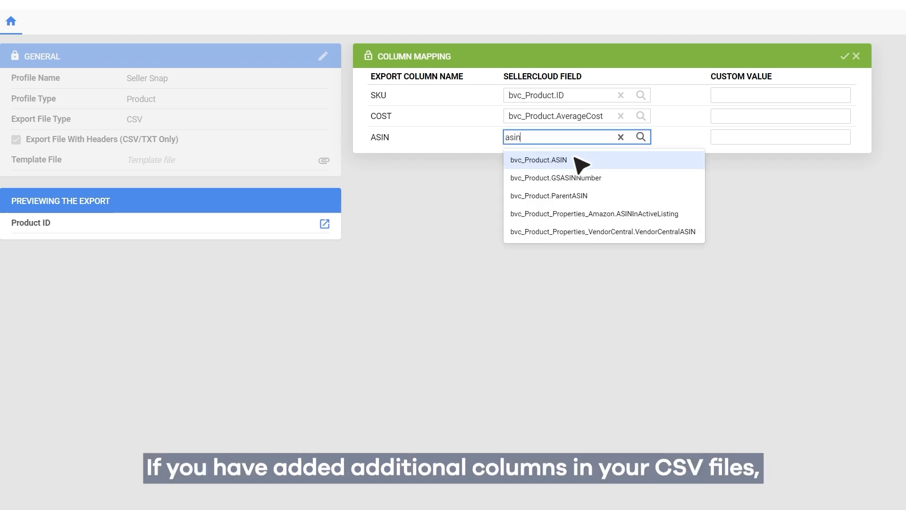
click(574, 160)
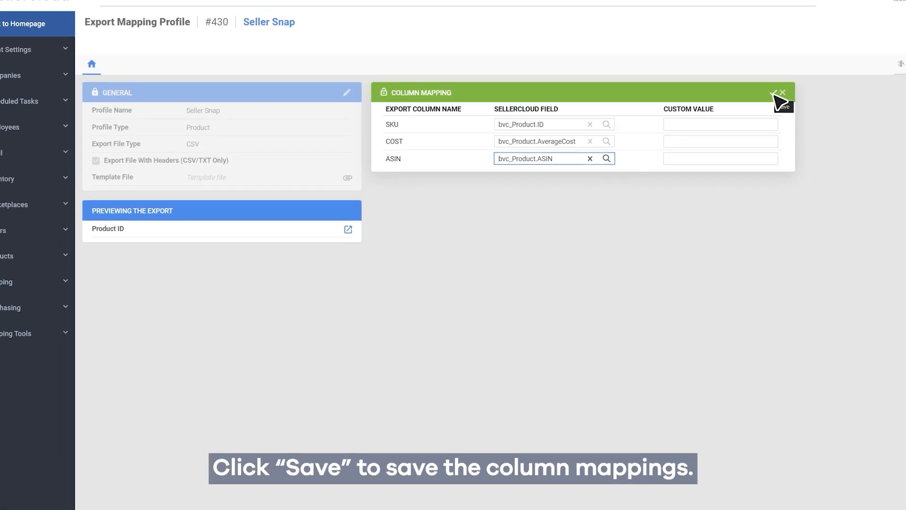
click(773, 93)
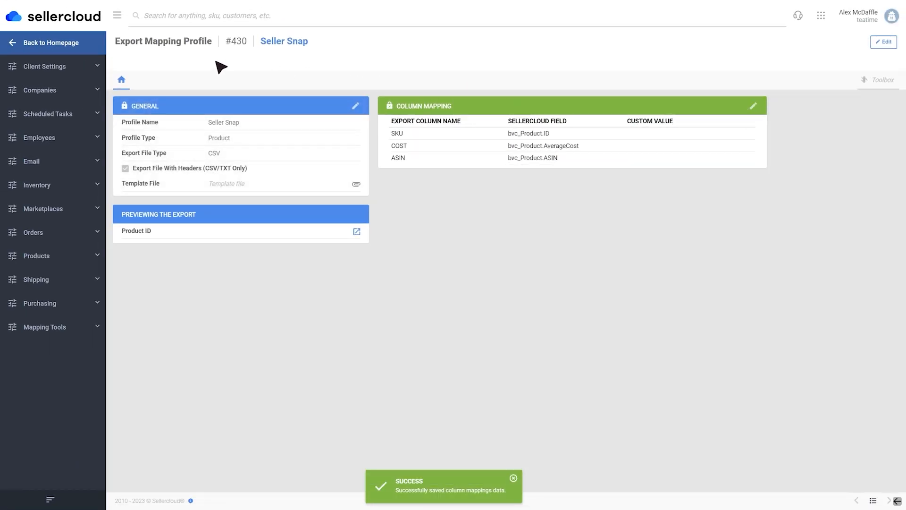
Return to the homepage, open the catalog management page and add an Amazon Statuses custom filter
click(47, 45)
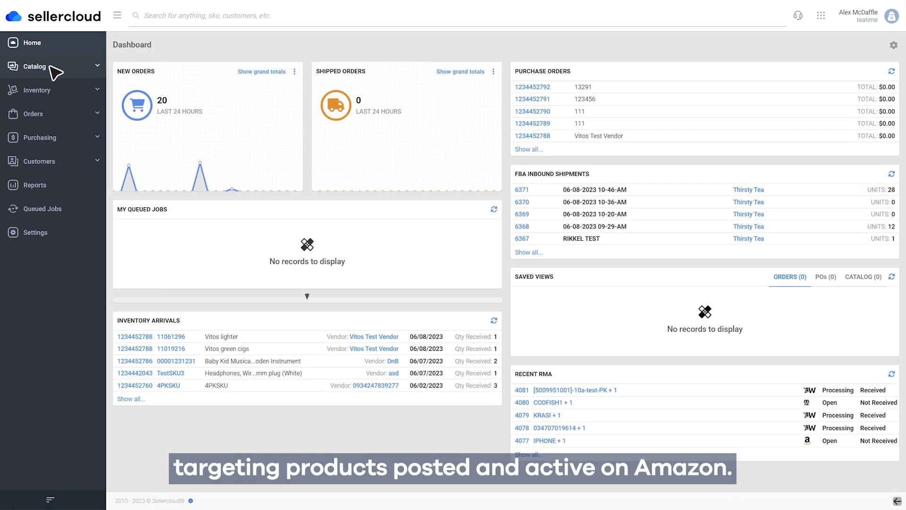
click(55, 71)
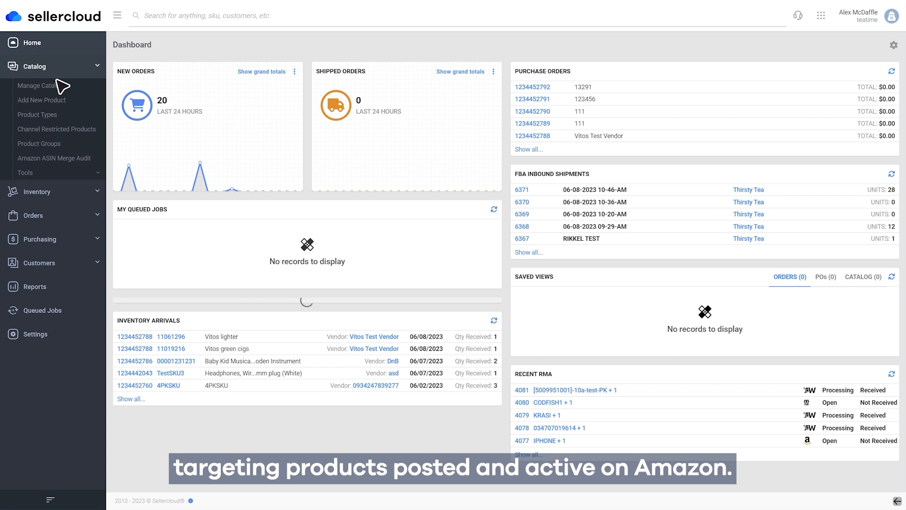
click(59, 86)
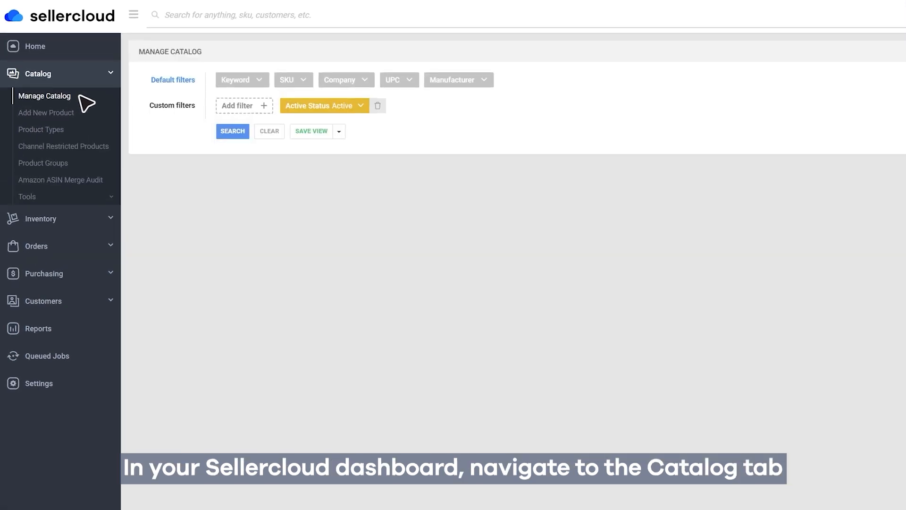
click(262, 105)
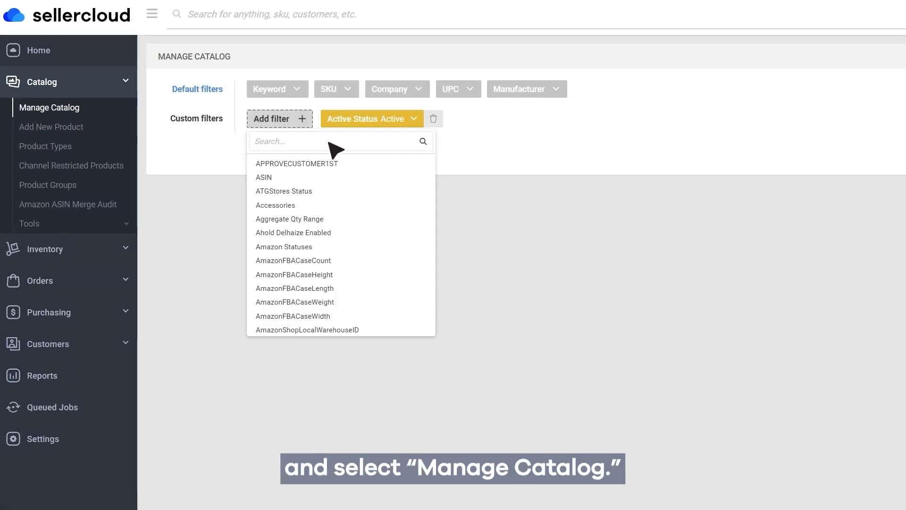
text(Statu)
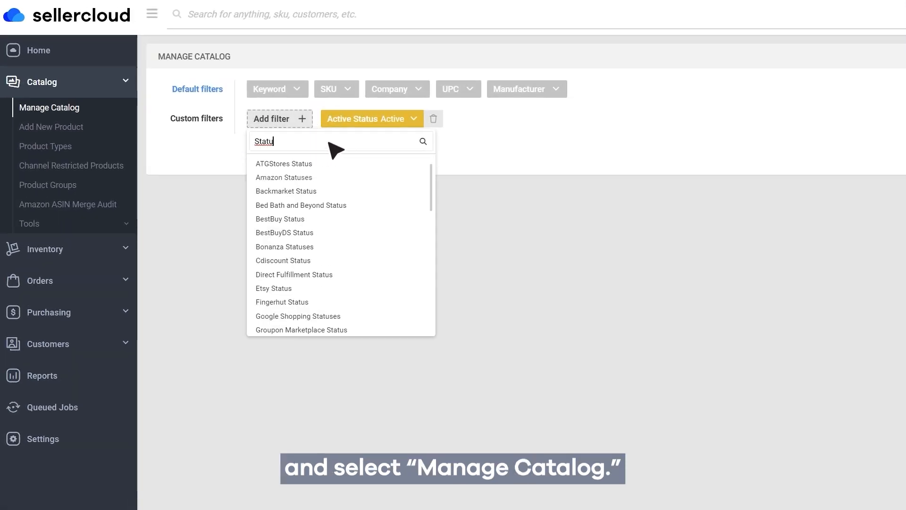
click(315, 179)
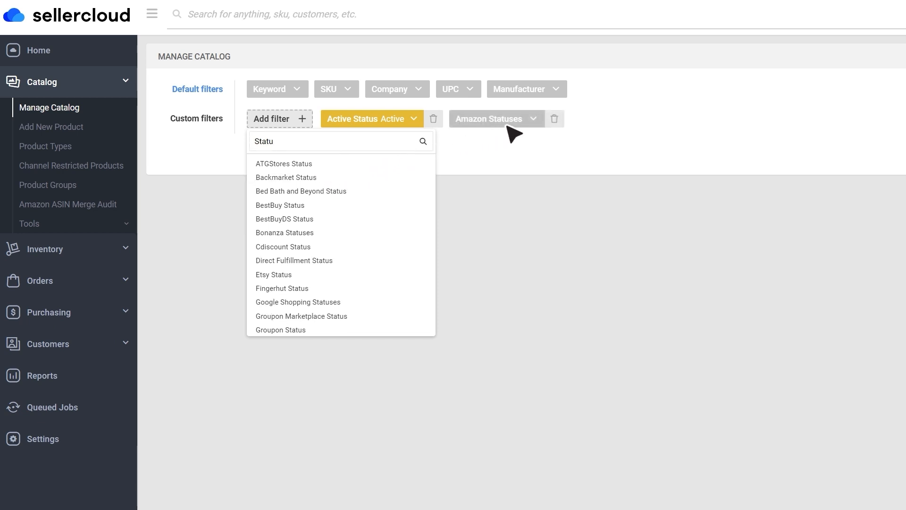
Set the Amazon Statuses filter to Posted and Active and run the catalog search
click(539, 121)
click(540, 140)
text(post)
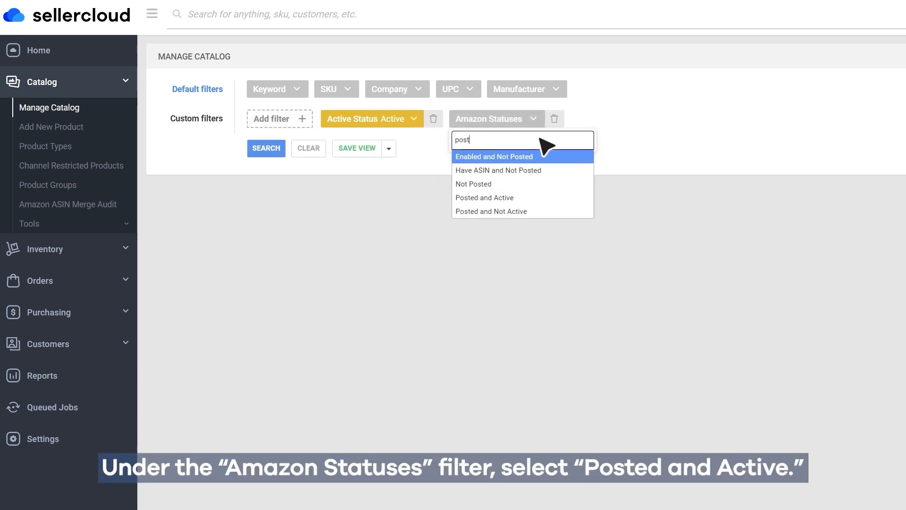
click(523, 197)
click(266, 149)
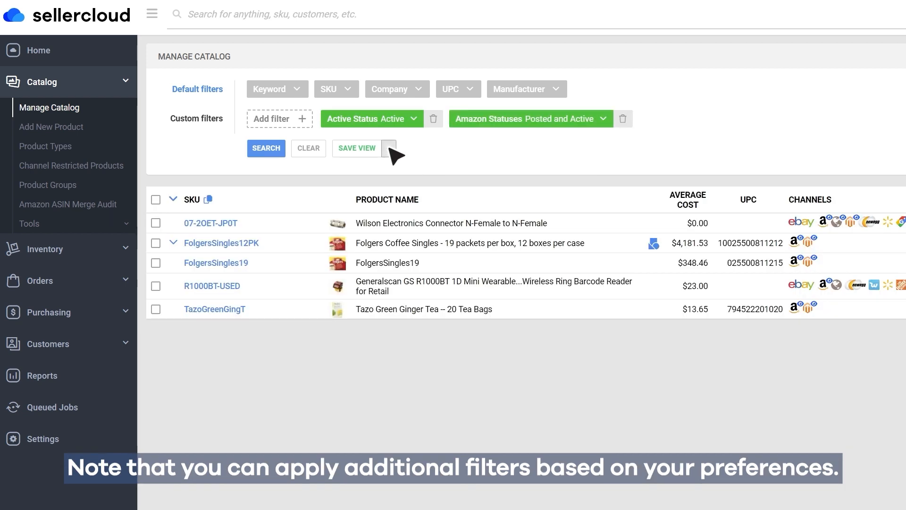
Save the filtered catalog search as a new view named "Seller Snap view"
click(389, 149)
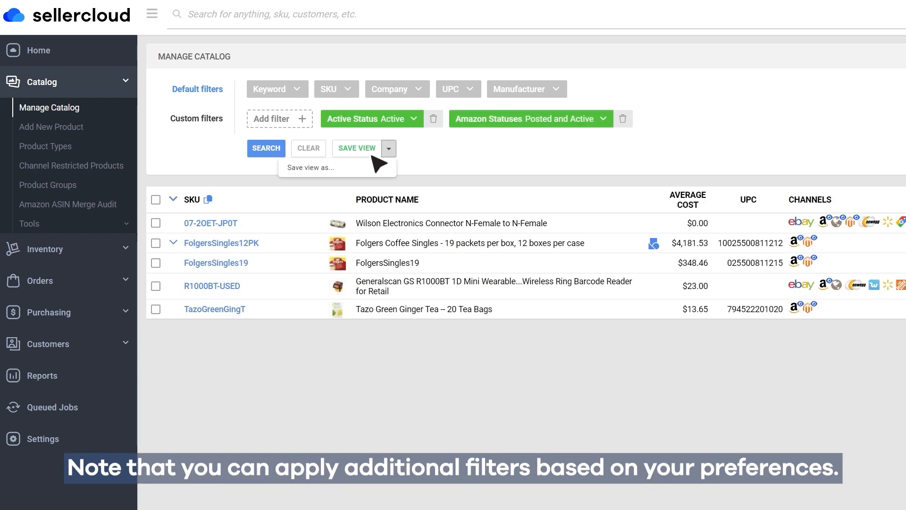
click(343, 169)
text(Seller Snap view)
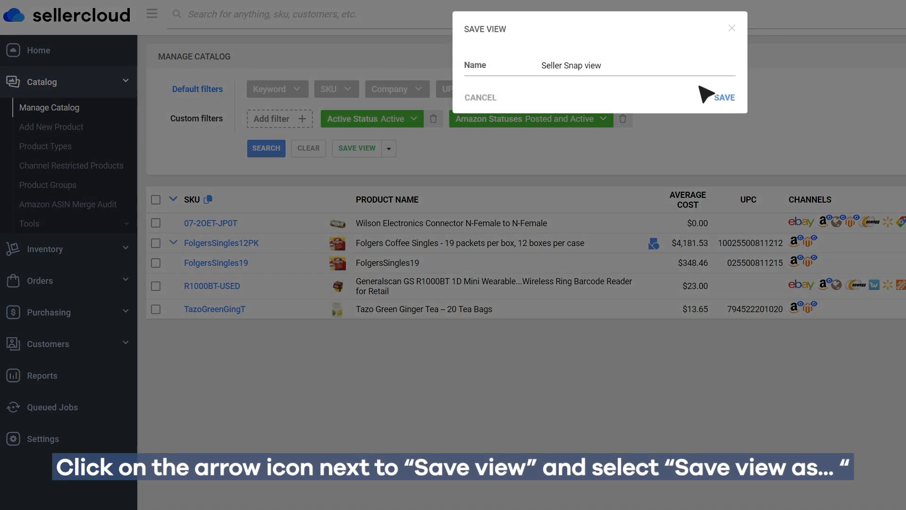
click(727, 97)
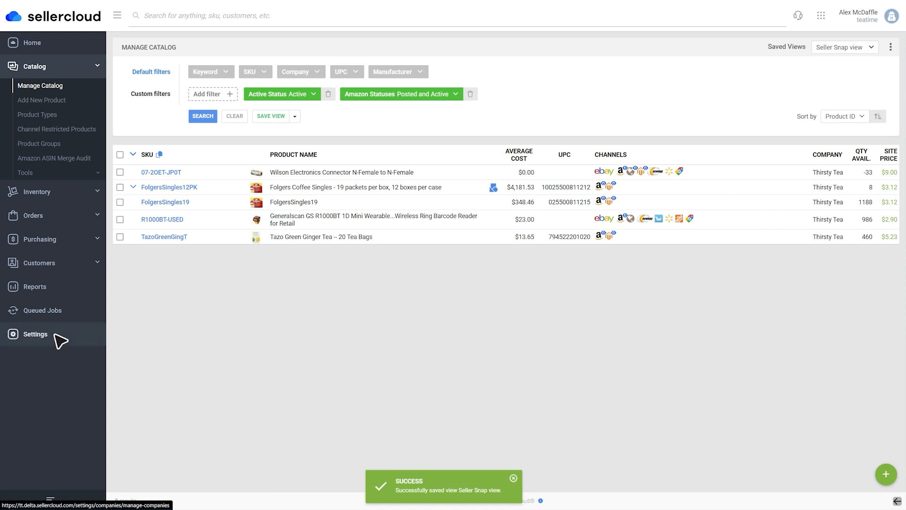
Go to the settings and open the page for managing scheduled tasks
click(55, 335)
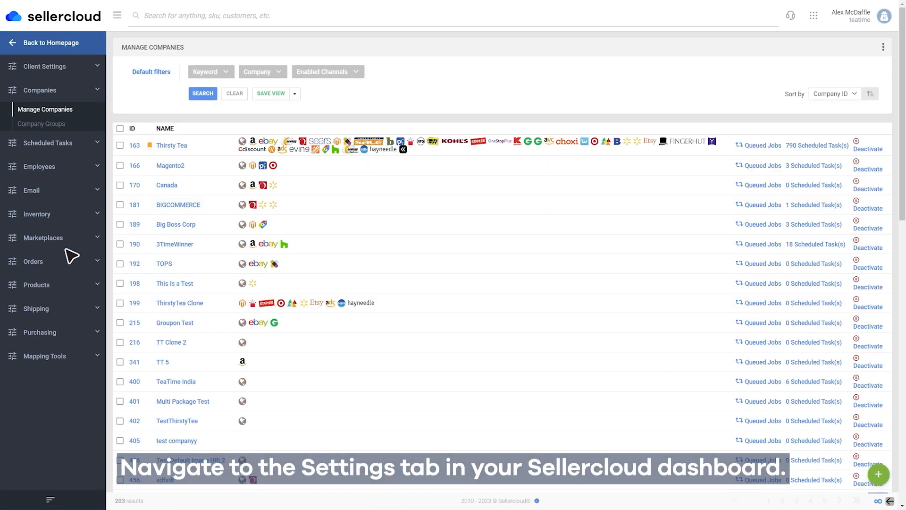
click(84, 149)
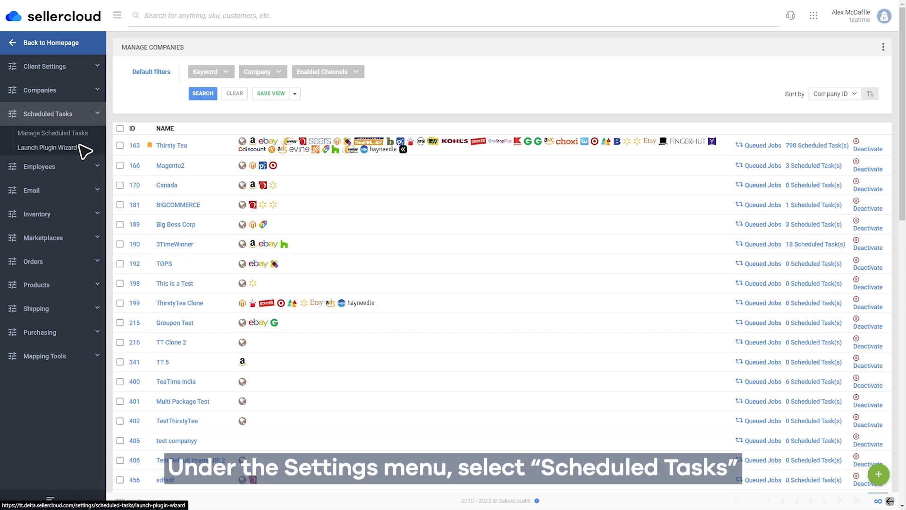
click(50, 134)
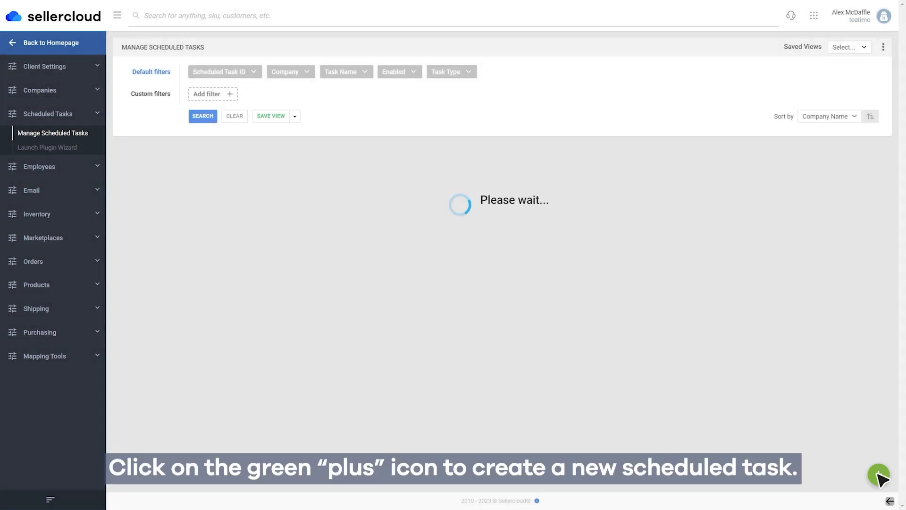
Start a new scheduled task of type Export Products and name it "Seller Snap Repricer Feed"
click(878, 475)
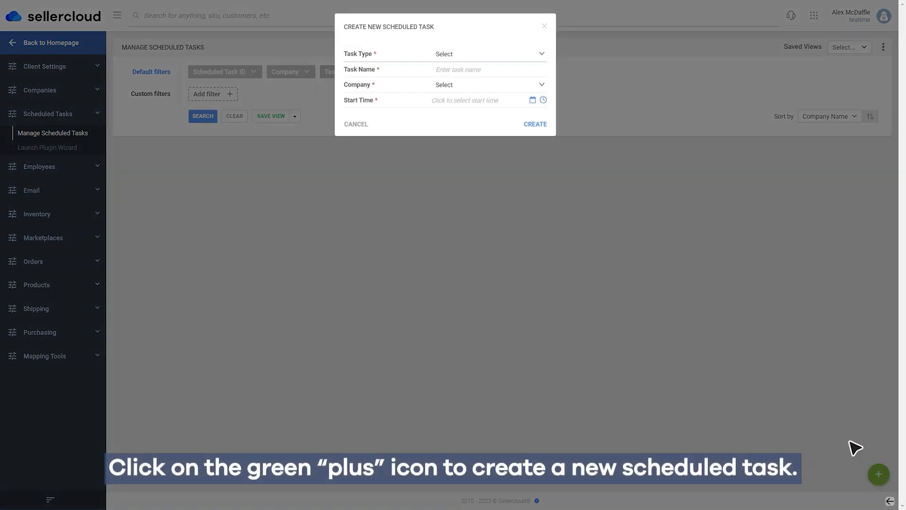
click(519, 54)
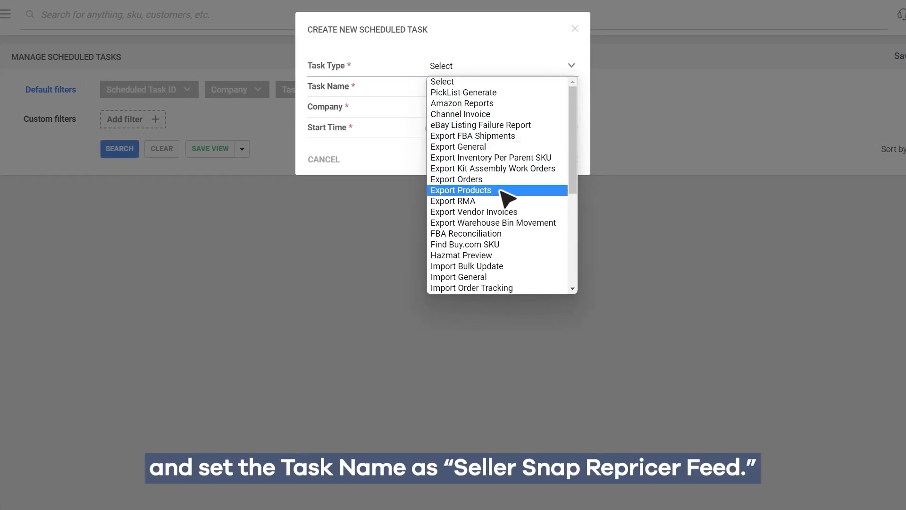
click(508, 198)
click(529, 87)
text(Seller Snap Repricer Feed)
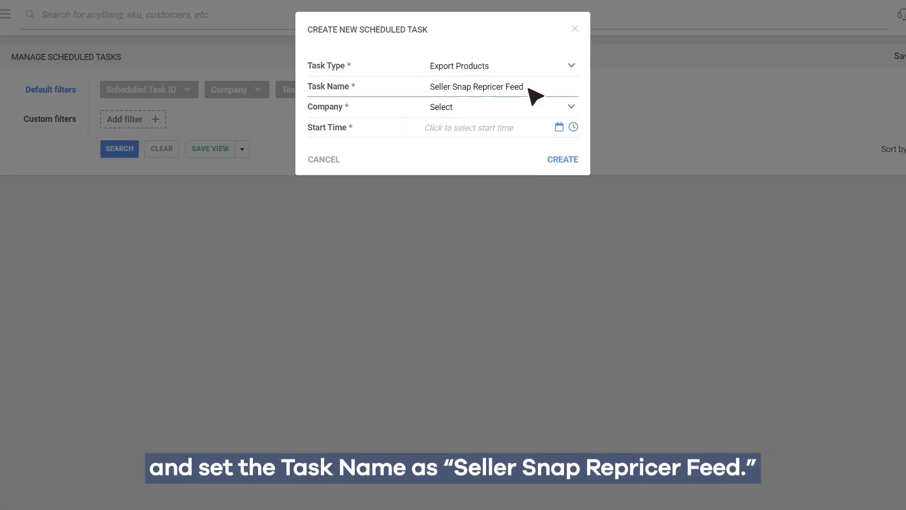
Assign the task to company Thirsty Tea with start time 06/9/2023 8:00 PM and create it
click(527, 104)
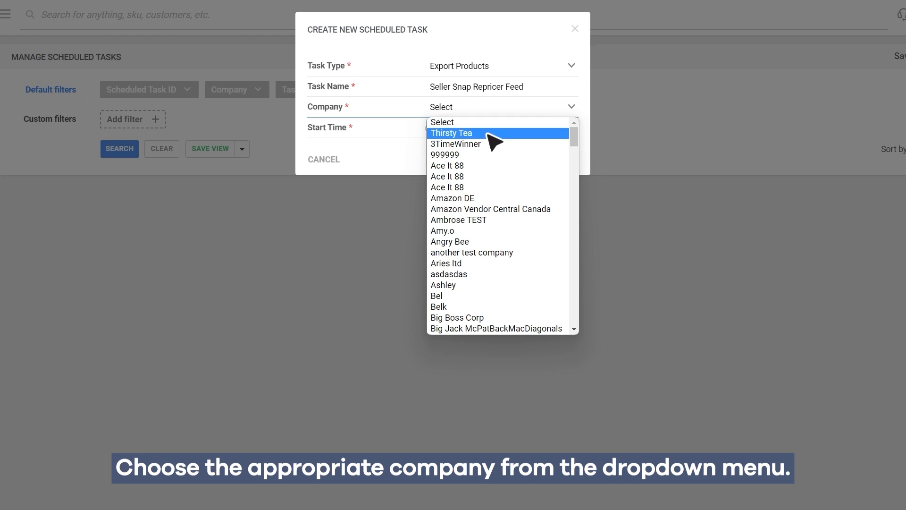
click(493, 134)
click(560, 128)
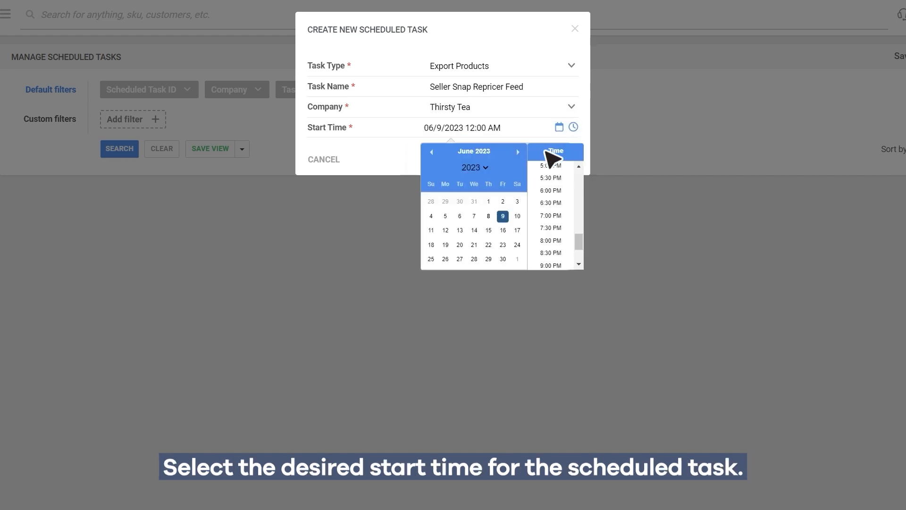
click(503, 216)
click(564, 160)
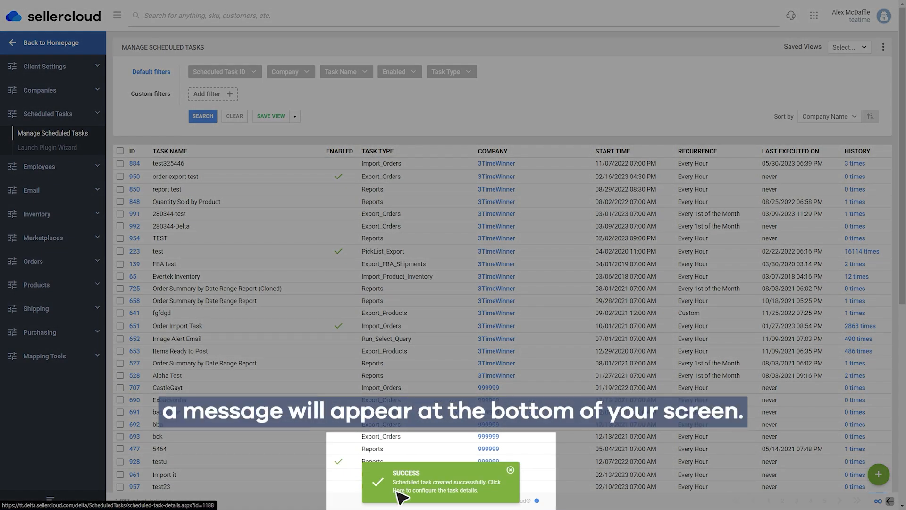
Open the new task's details for editing and choose the account's user ID
click(398, 490)
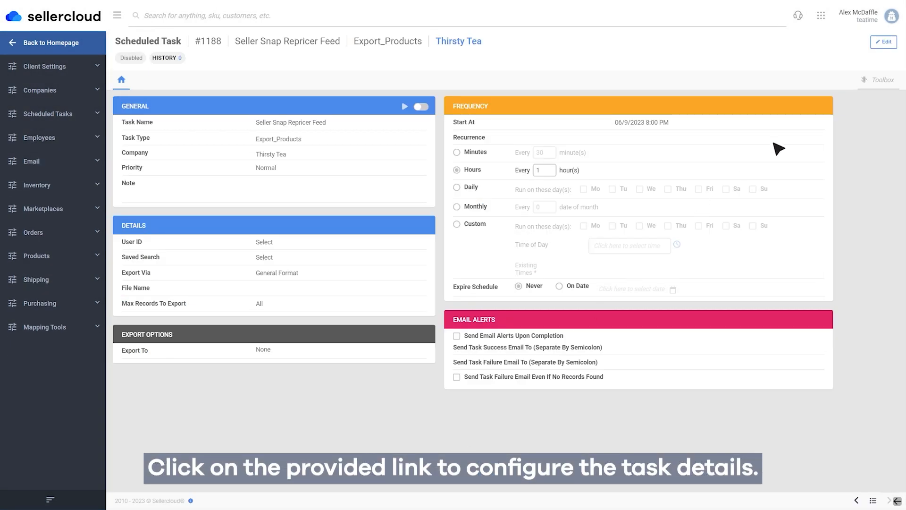
click(882, 43)
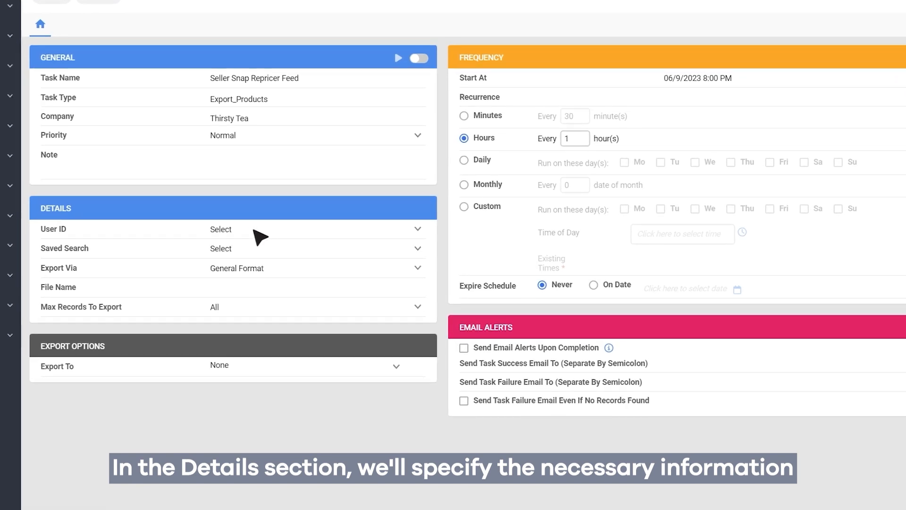
click(263, 232)
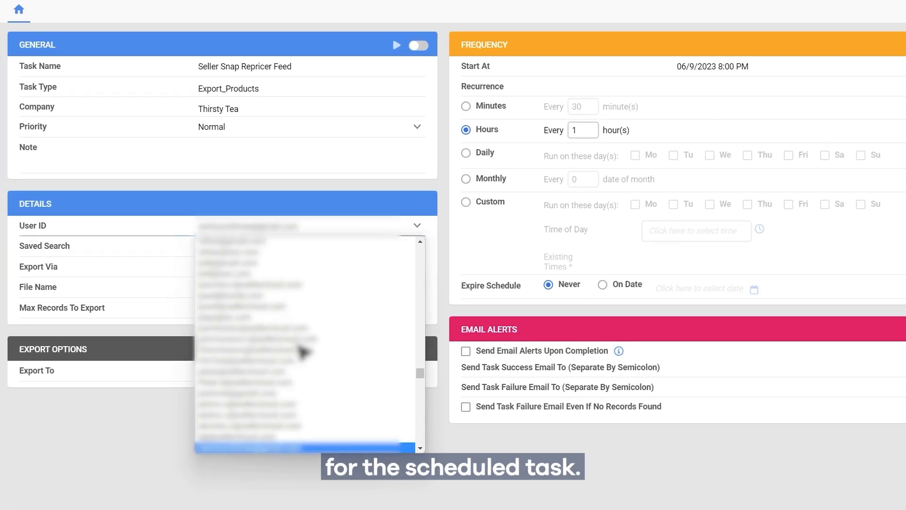
click(343, 446)
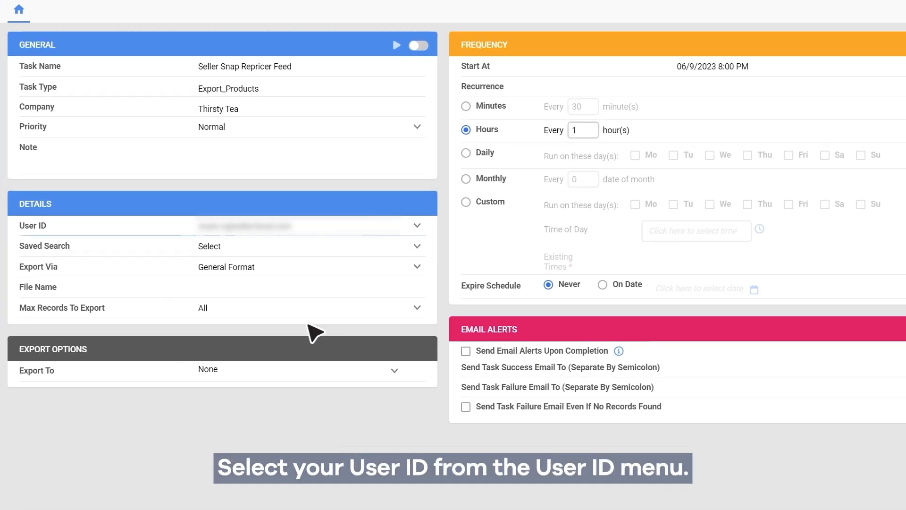
Set the task's saved search to "Seller Snap view" and export via the "Seller Snap" export mapping profile
click(286, 246)
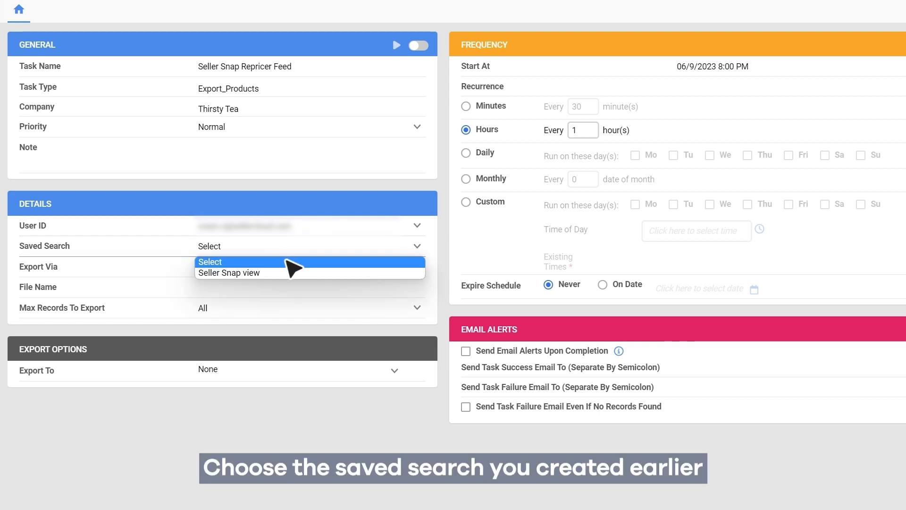
click(288, 272)
click(288, 272)
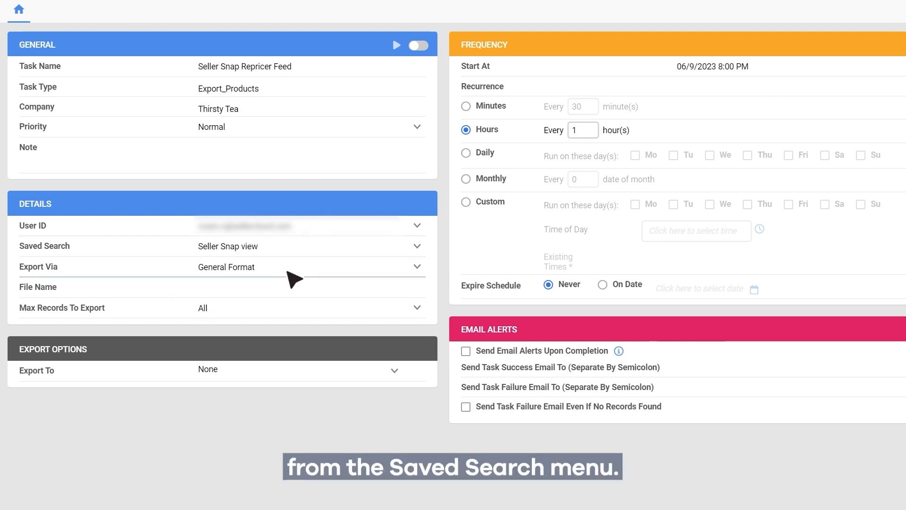
scroll(293, 278, down, 20)
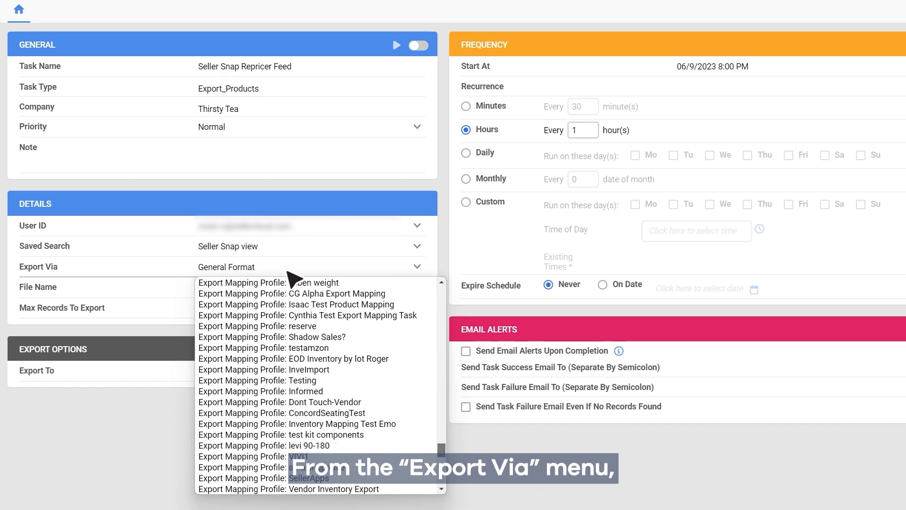
click(334, 488)
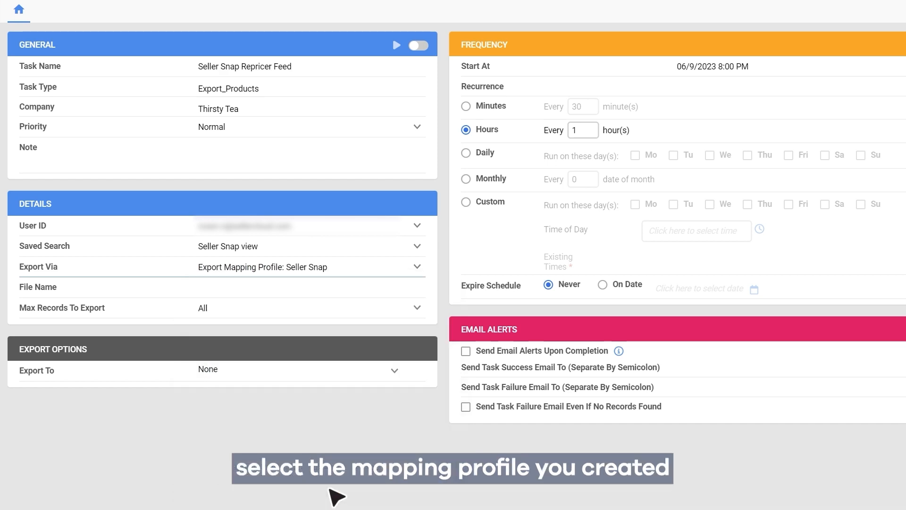
Set the export file name to "Seller Snap File_{year}{month}{day}"
click(280, 289)
text(Seller Snap File)
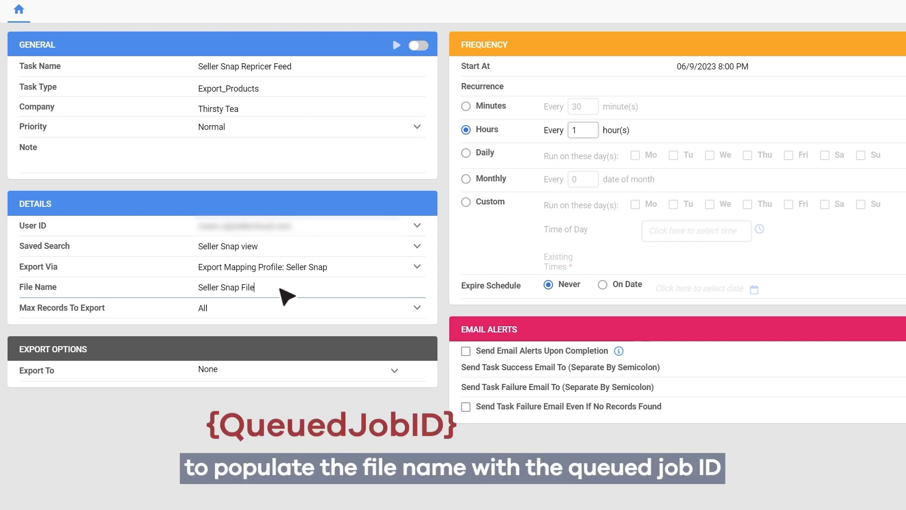
text(_{year}{month}{day})
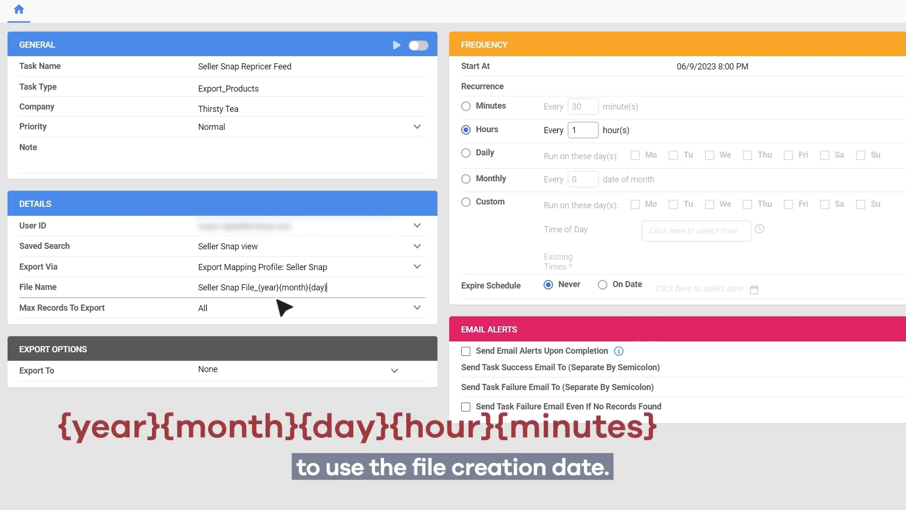
Set the export destination to FTP with server ftp2.sellersnap.io, the FTP user and password, port 21 and remote folder /TT_SS_folder
click(259, 371)
click(259, 409)
scroll(259, 414, down, 3)
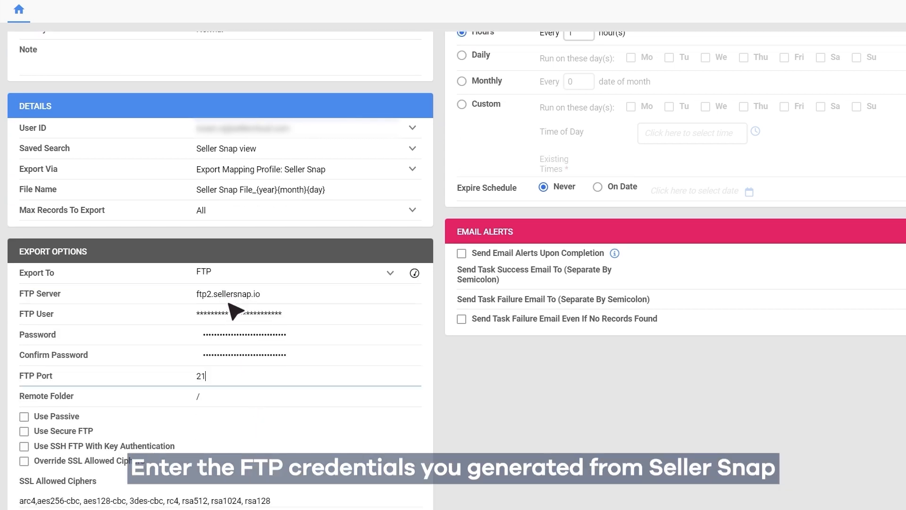
key(Tab)
scroll(279, 349, down, 2)
text(TT_SS_folder)
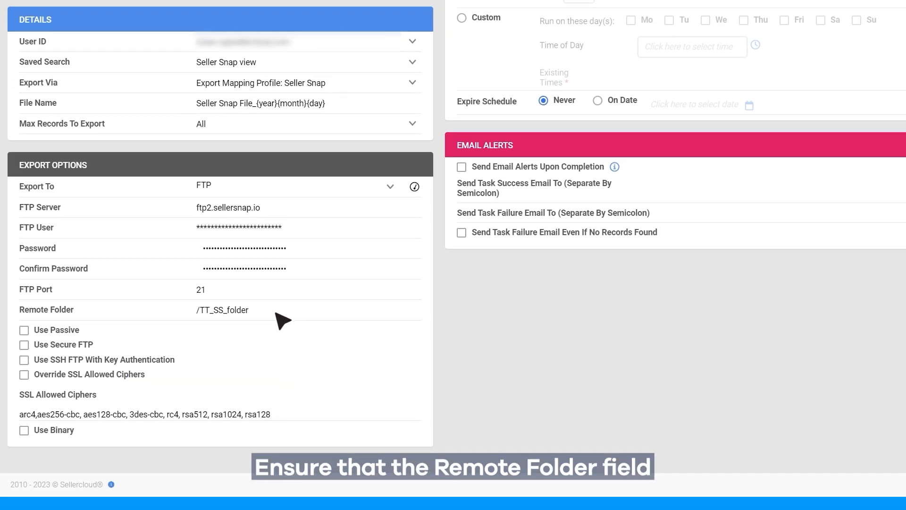
Turn on secure FTP with type Explicit FTP Over TLS and test the FTP connection
click(25, 345)
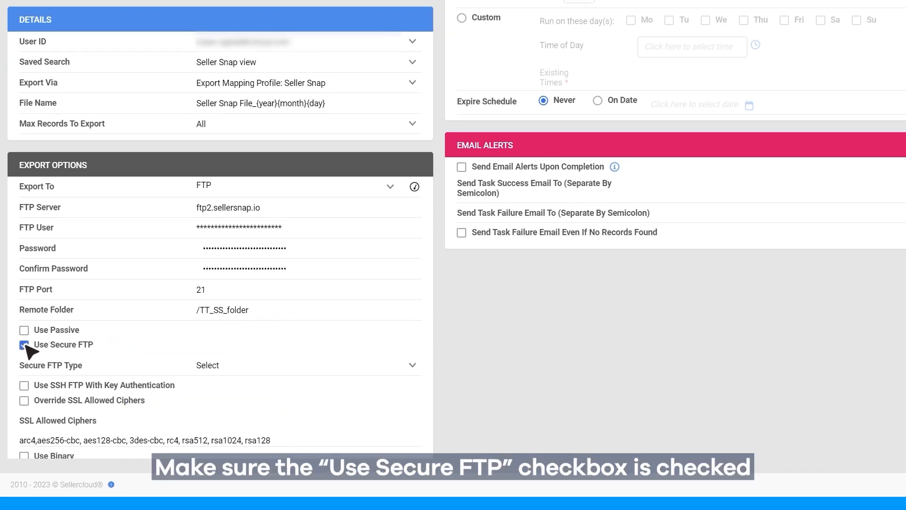
click(279, 366)
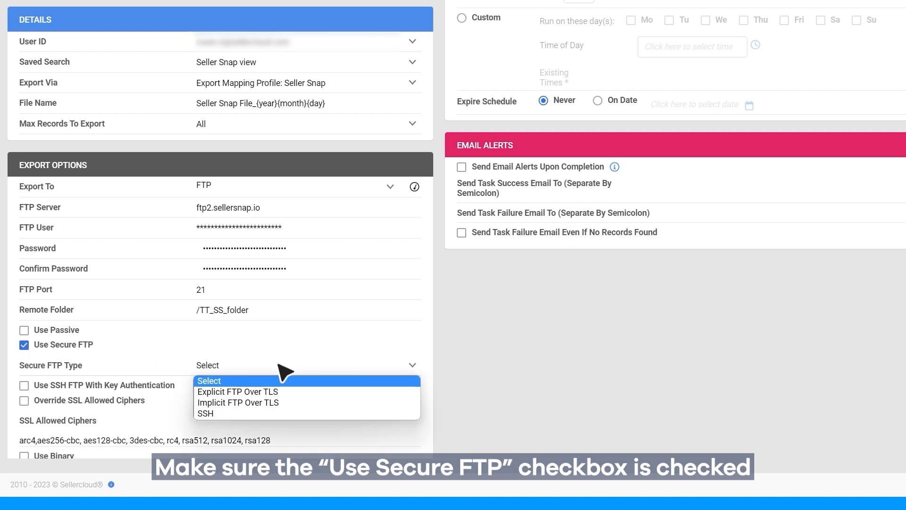
click(297, 397)
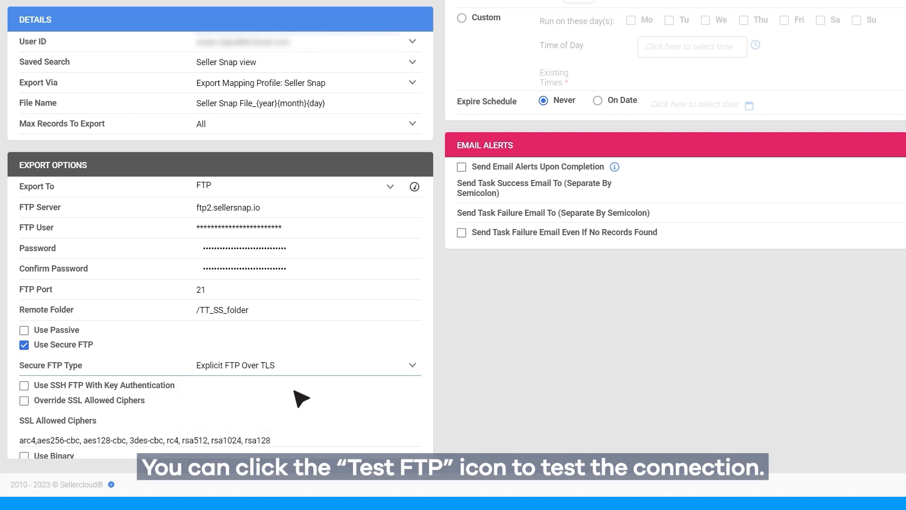
click(414, 187)
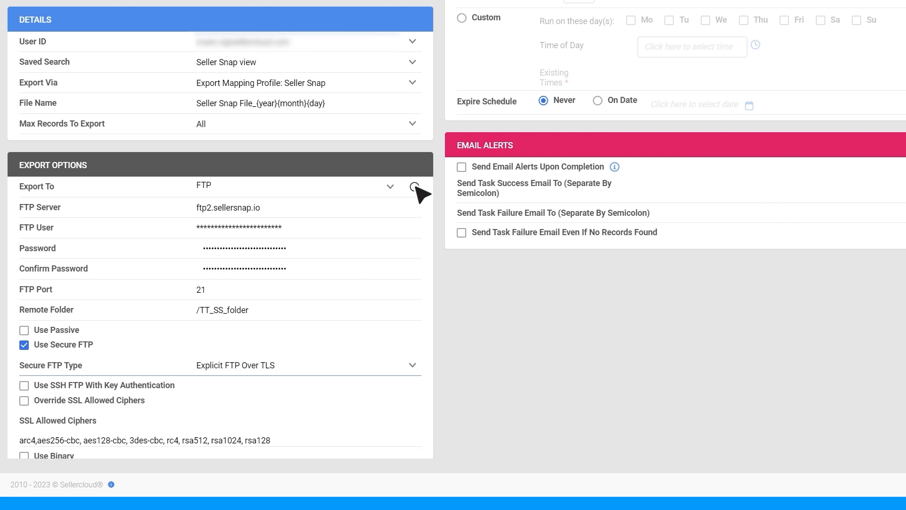
Enable the Seller Snap Repricer Feed scheduled task and save its configuration
scroll(420, 281, up, 2)
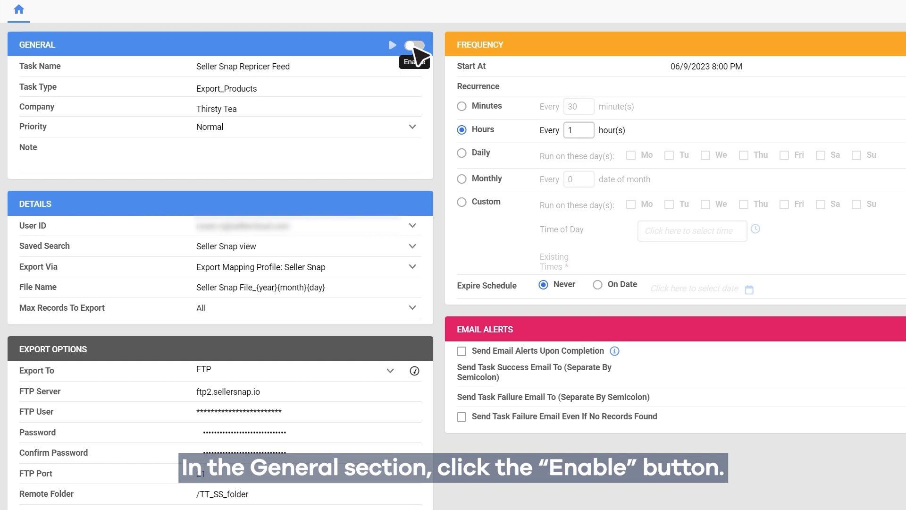
click(413, 46)
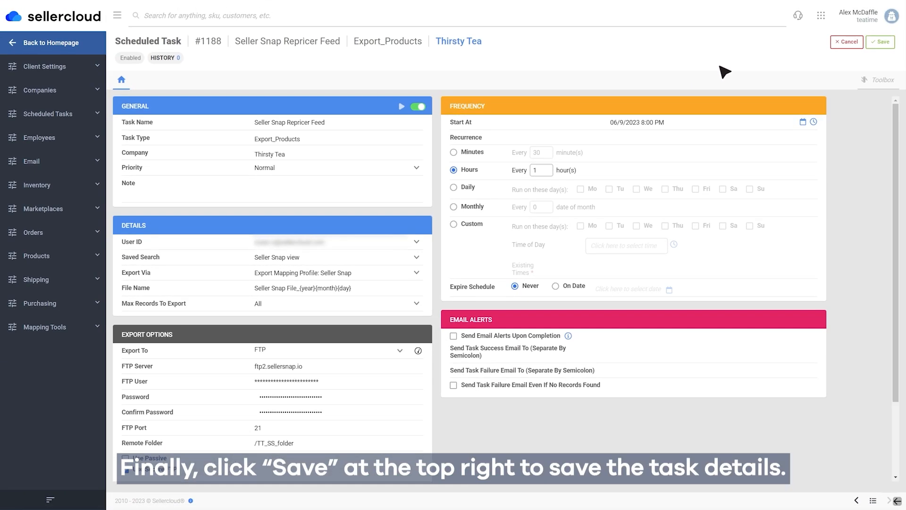
click(879, 43)
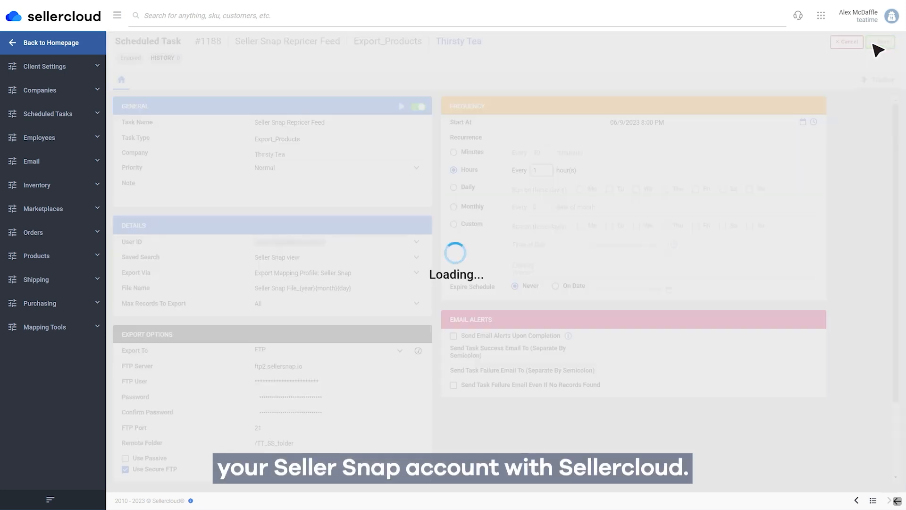